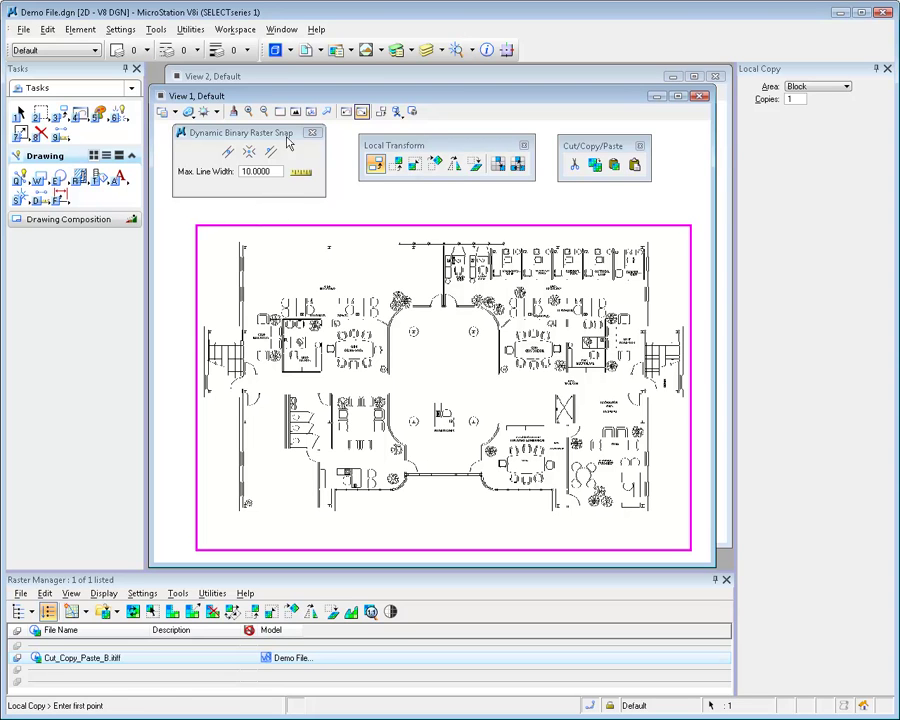
Step: Window-zoom onto the SEAL,T. cubicle, its chairs and the nearby partition, then resume Local Copy
click(280, 111)
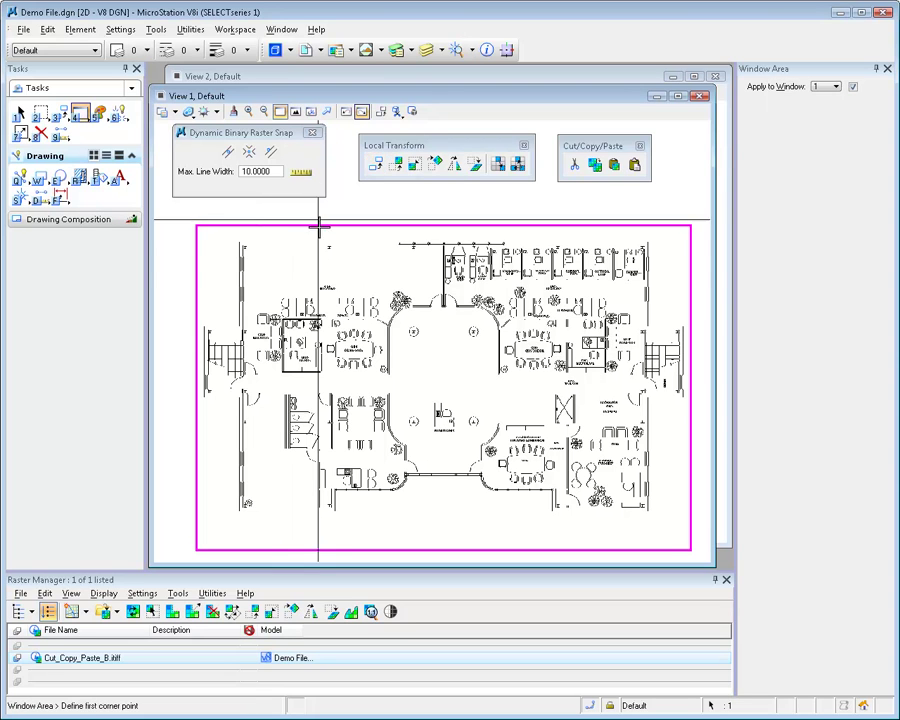
click(312, 279)
click(385, 350)
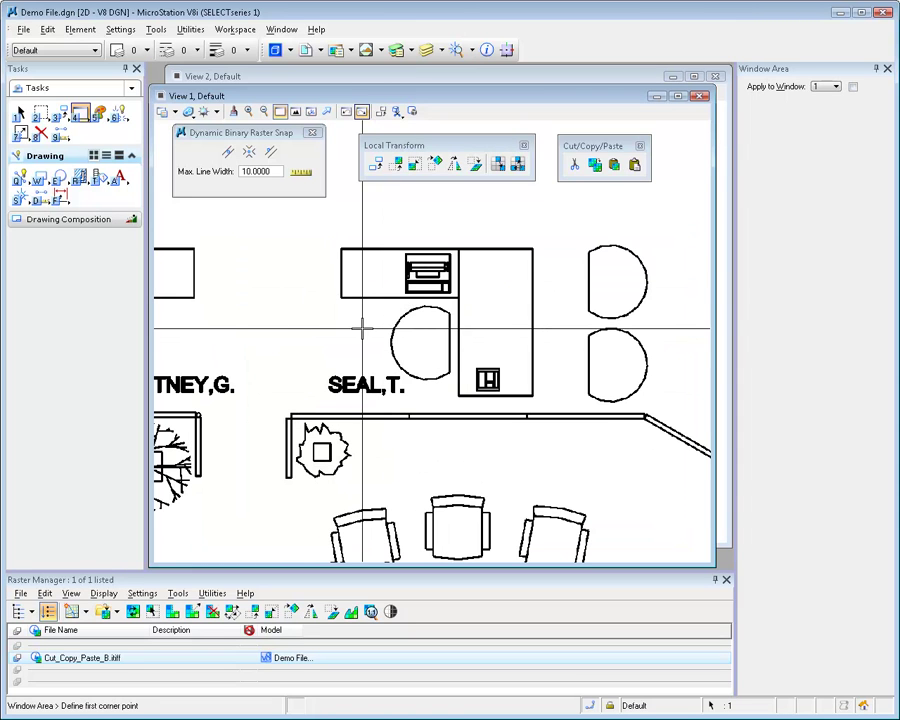
right_click(362, 328)
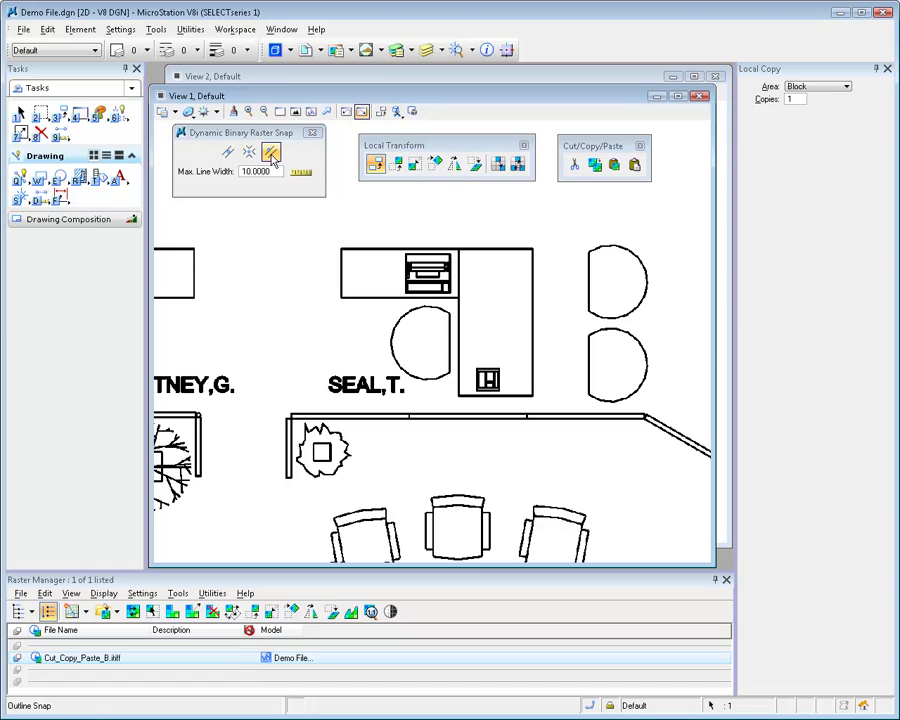
Step: Enable Outline Snap and measure a wall line to set maximum line width to 3.3312
click(272, 154)
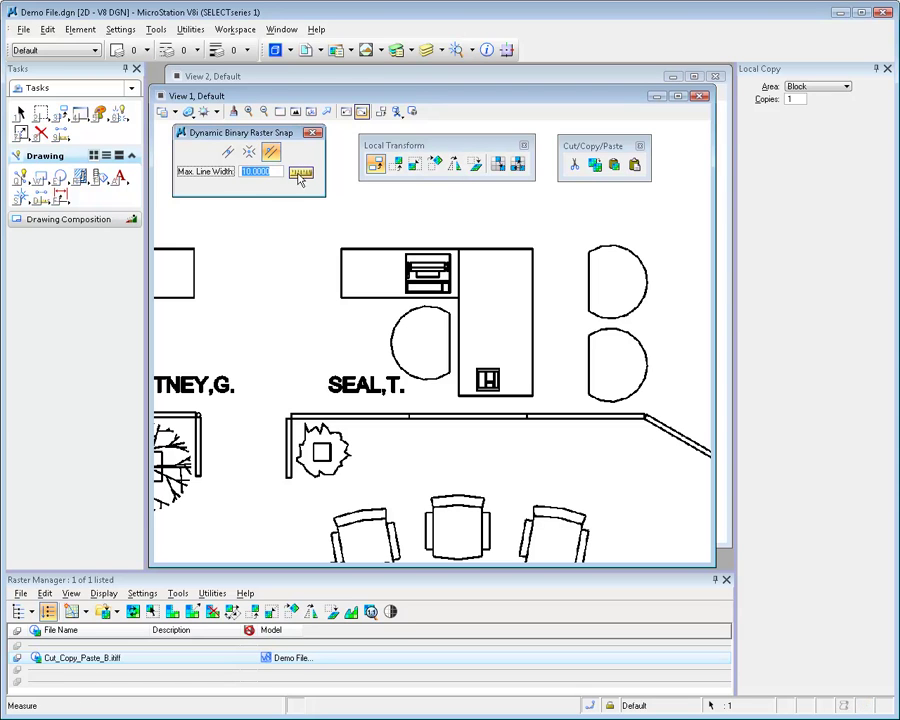
click(300, 176)
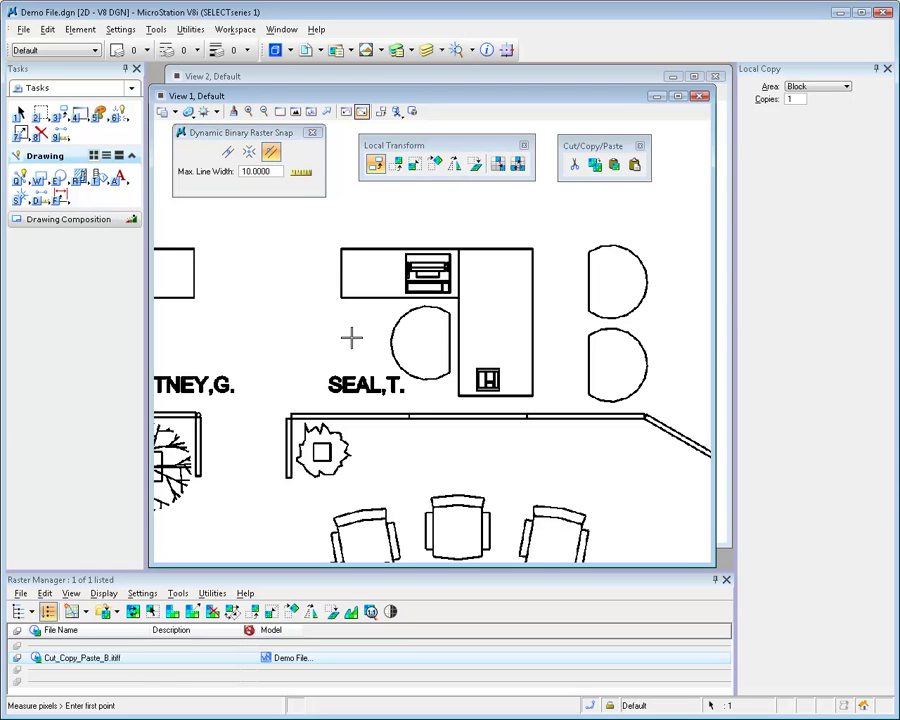
scroll(424, 413, up, 3)
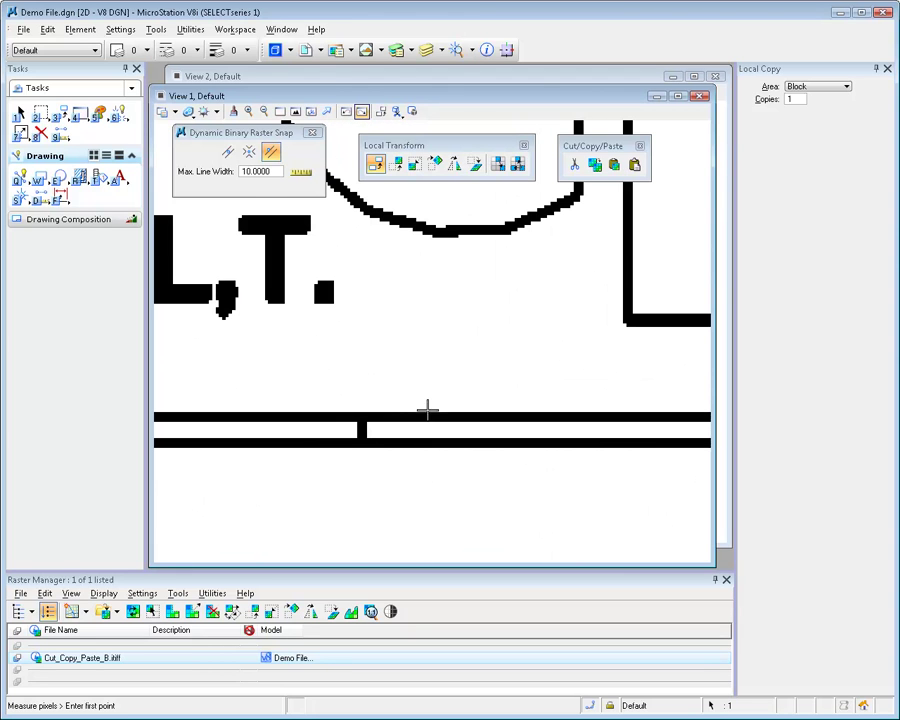
click(428, 425)
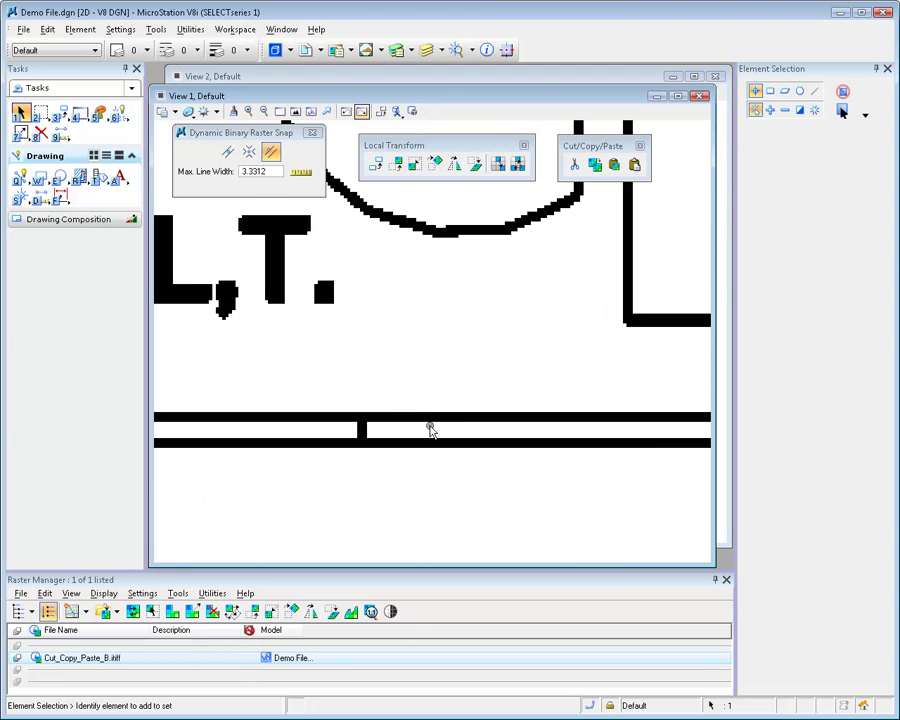
scroll(387, 362, down, 2)
scroll(387, 360, down, 1)
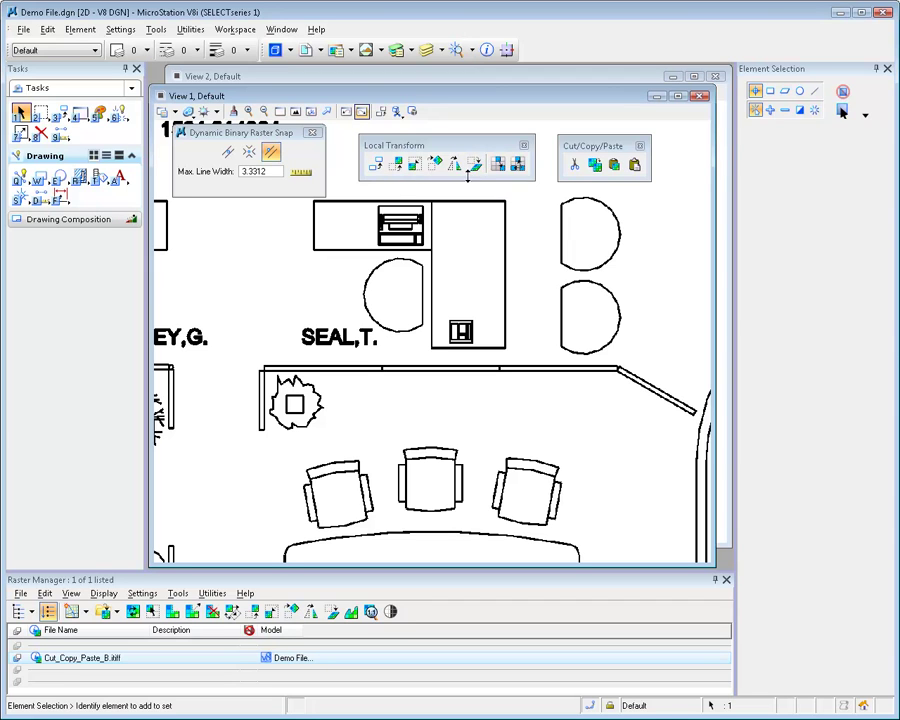
Step: Local Move the boxed SEAL,T. desk block, with its chair and label, slightly left
click(396, 165)
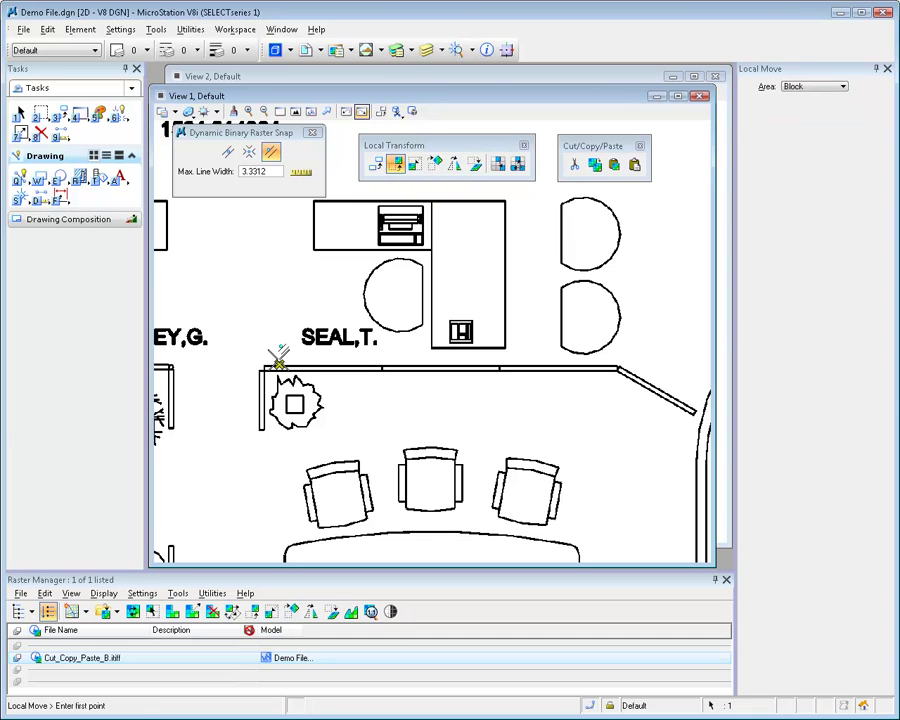
click(285, 366)
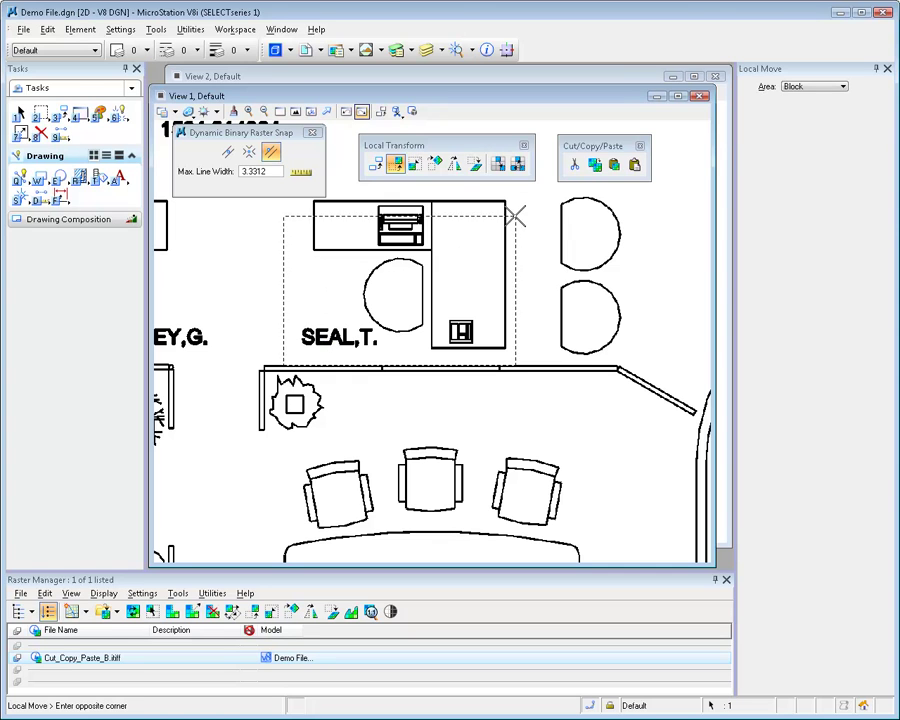
click(516, 193)
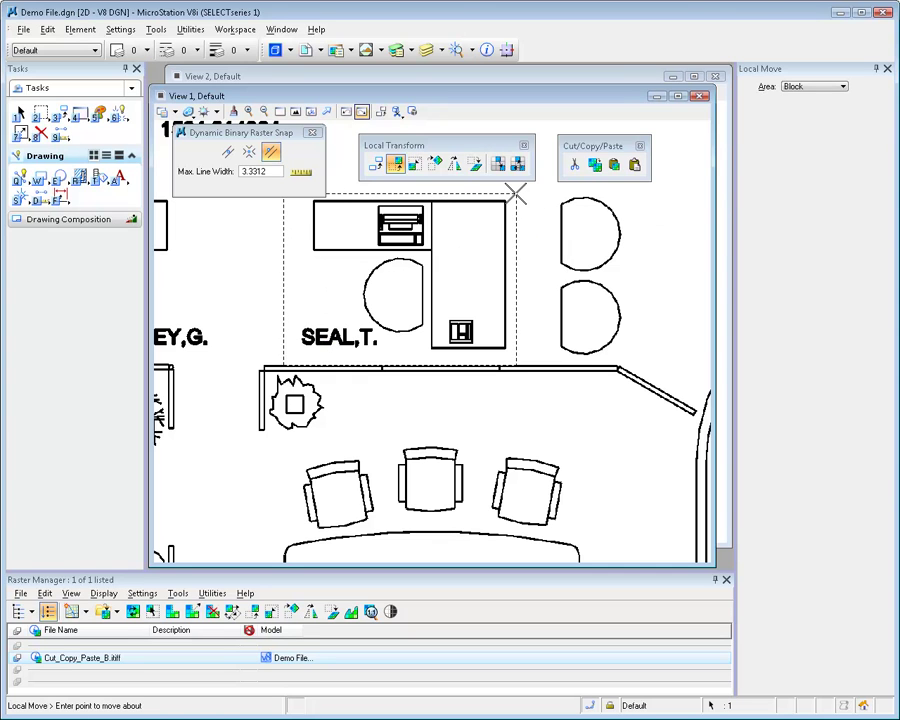
click(484, 237)
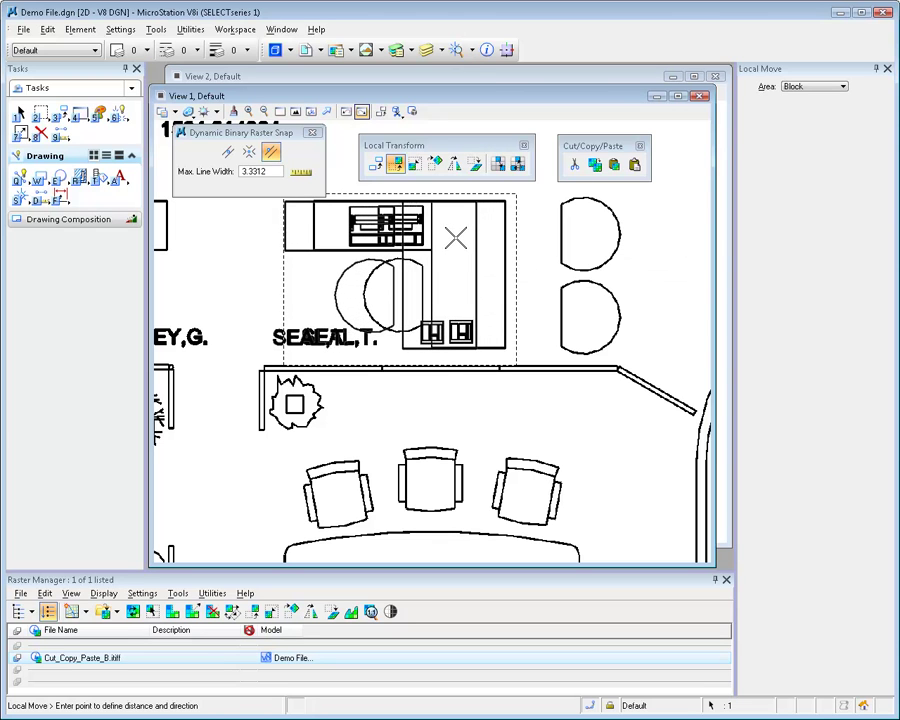
click(455, 237)
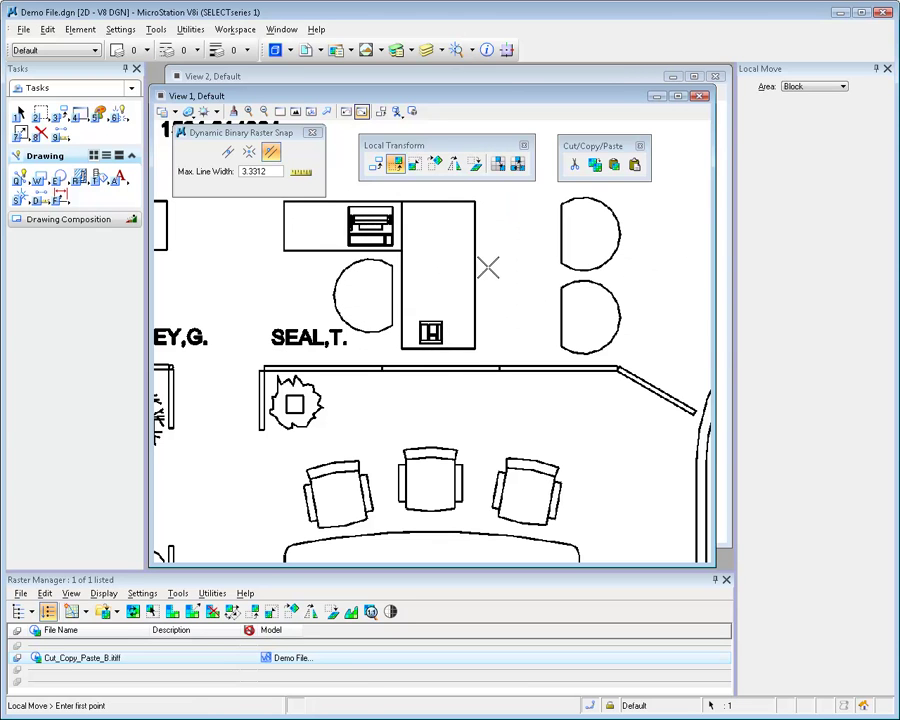
Step: Shift the two half-round chairs left toward the SEAL,T. desk
click(545, 361)
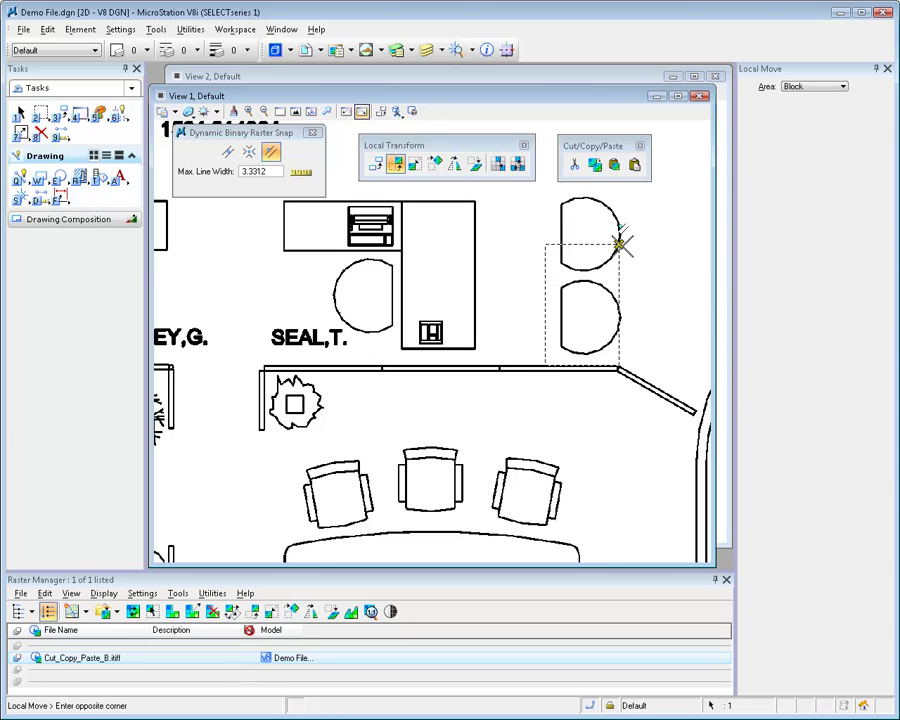
click(631, 192)
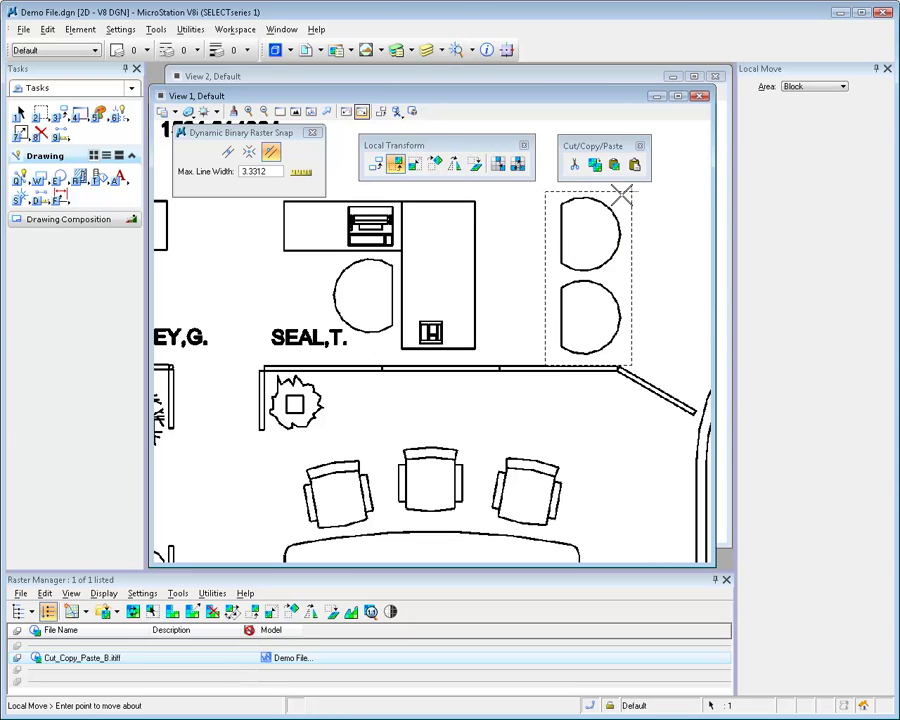
click(556, 362)
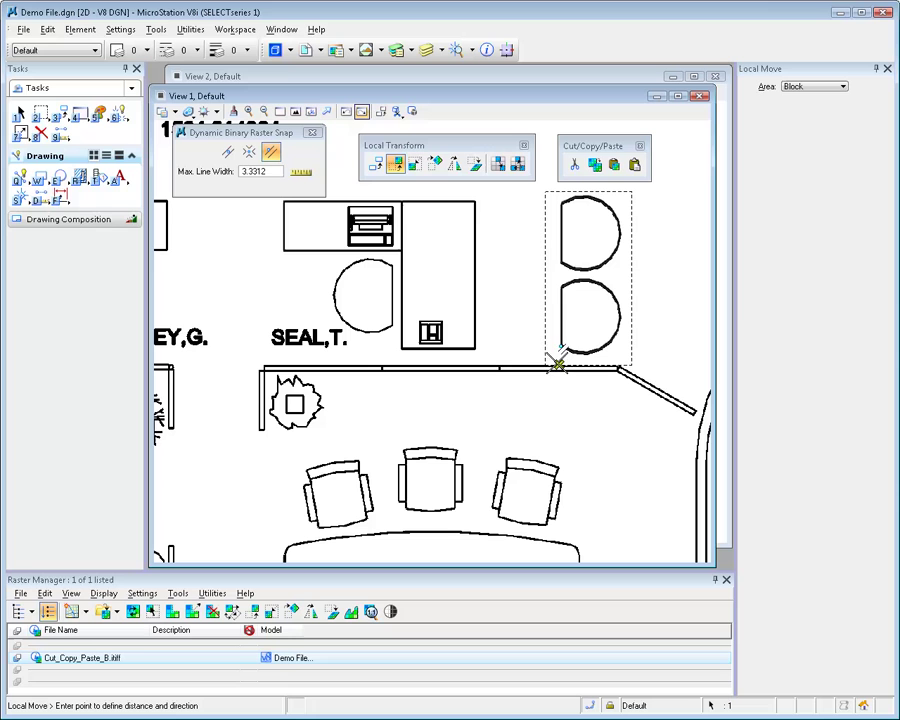
click(498, 364)
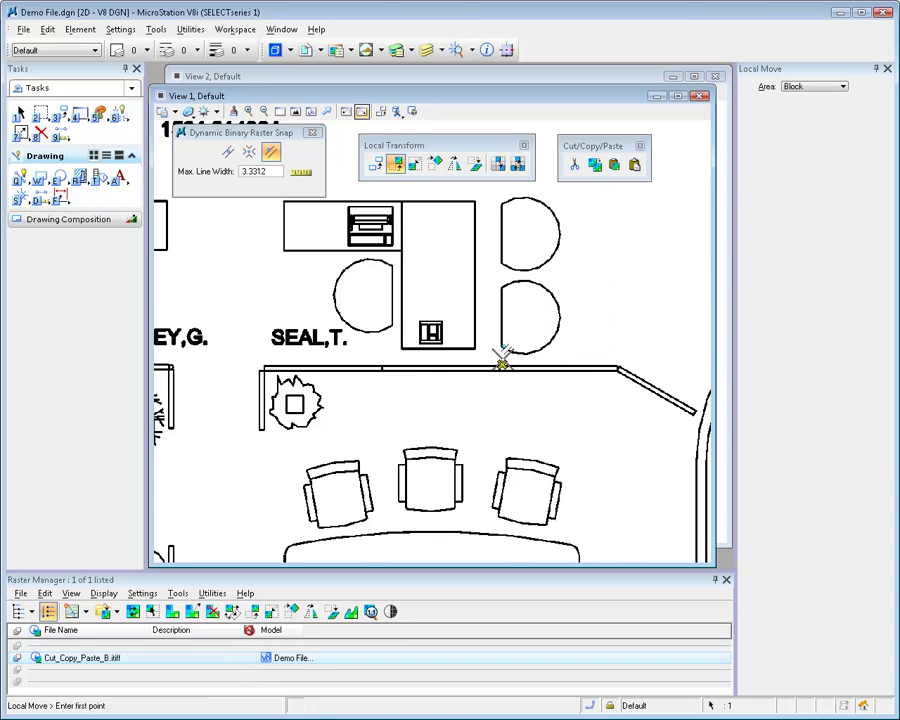
scroll(580, 283, down, 4)
middle_drag(580, 262, 343, 343)
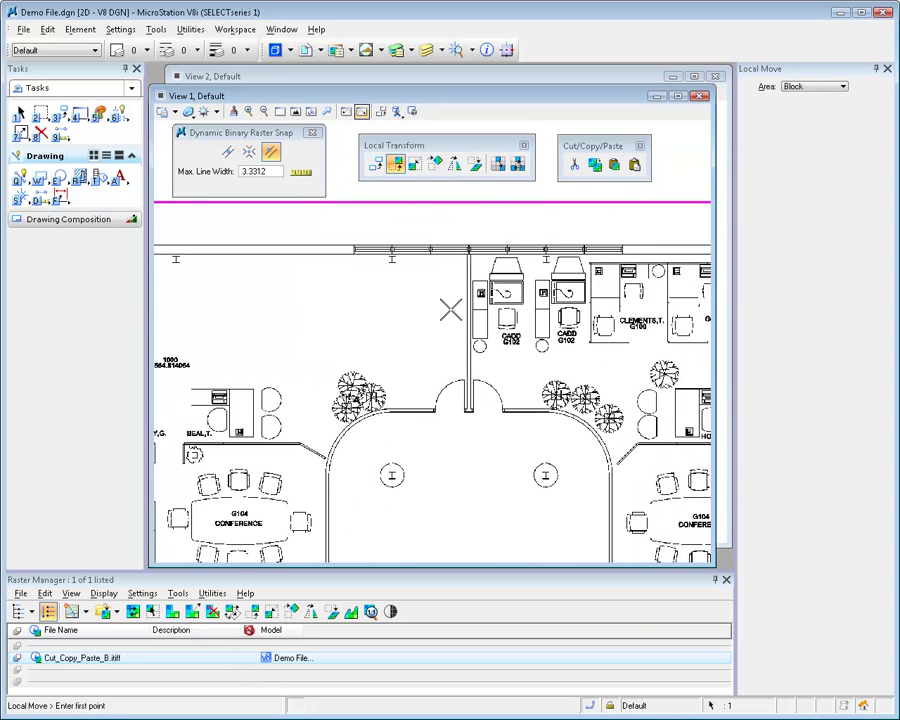
Step: Local Copy one CADD G102 workstation to the left of the partition wall as a third cubicle
scroll(450, 310, up, 3)
middle_drag(466, 301, 410, 338)
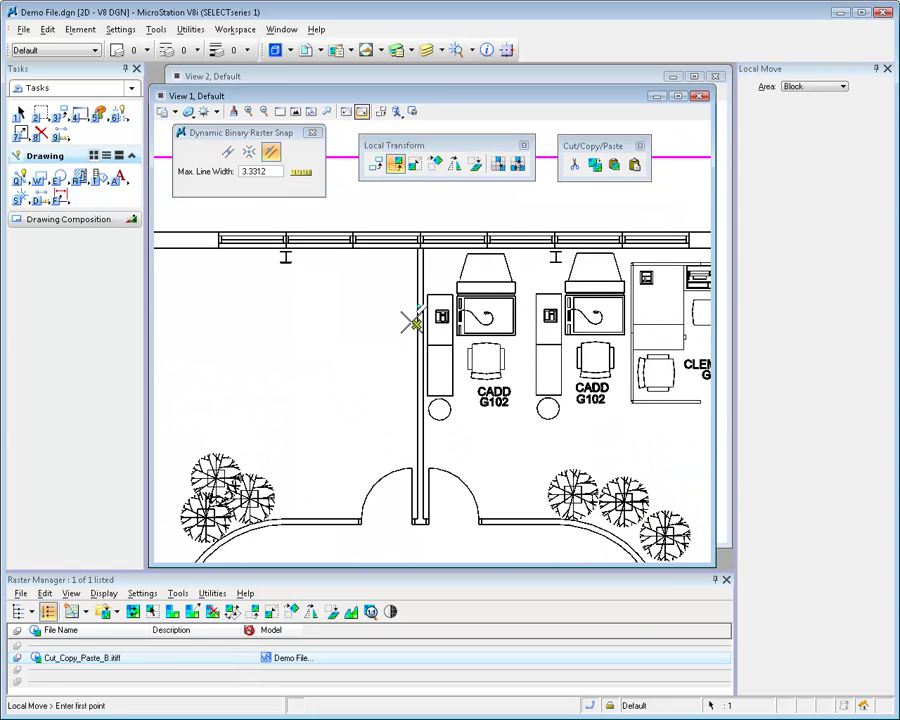
click(376, 166)
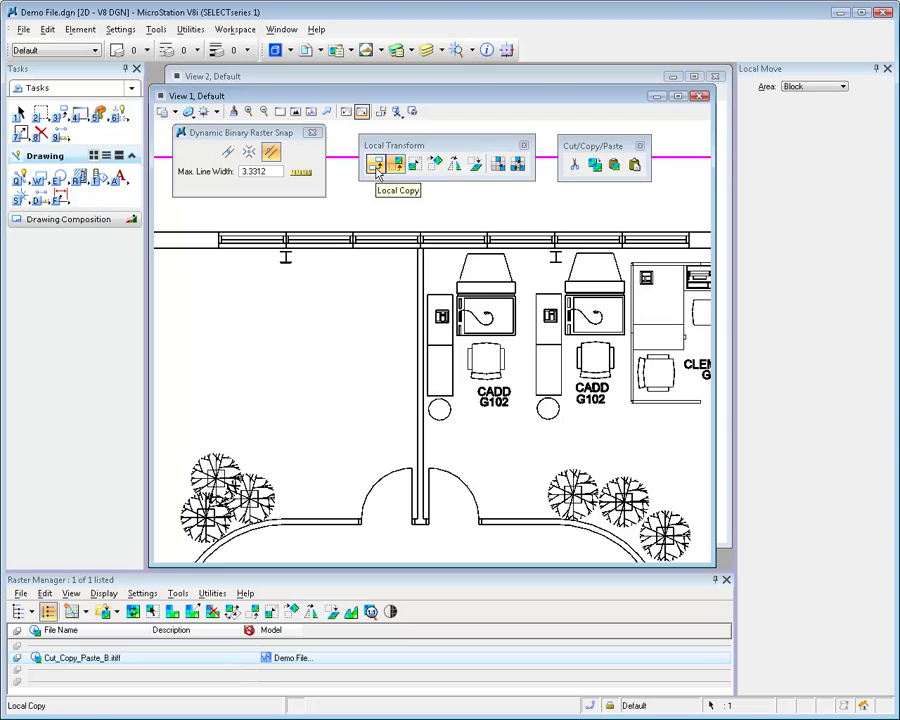
click(376, 166)
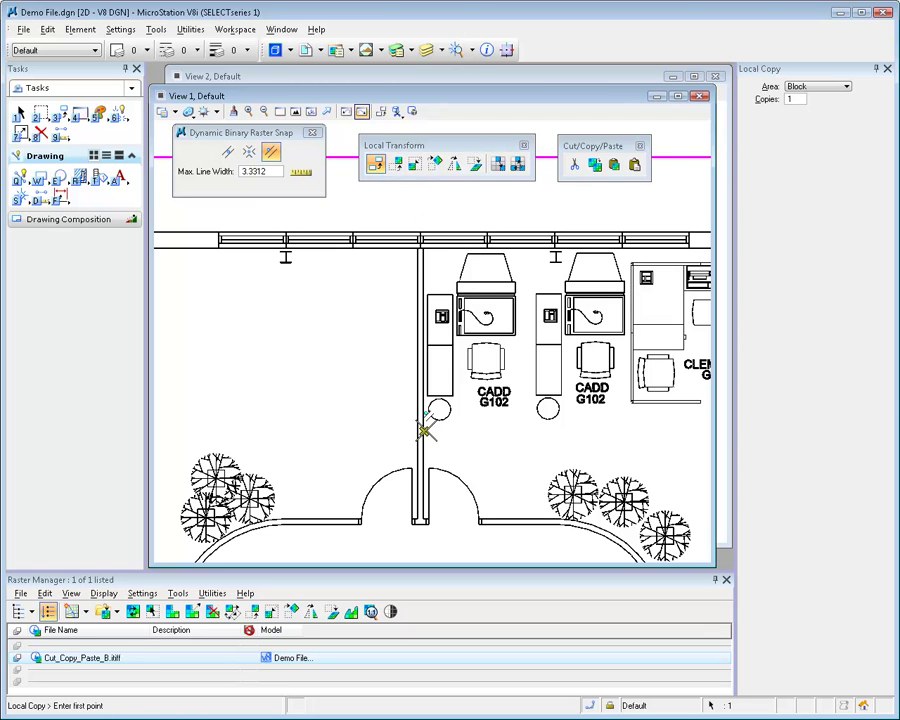
click(424, 441)
click(532, 248)
click(532, 248)
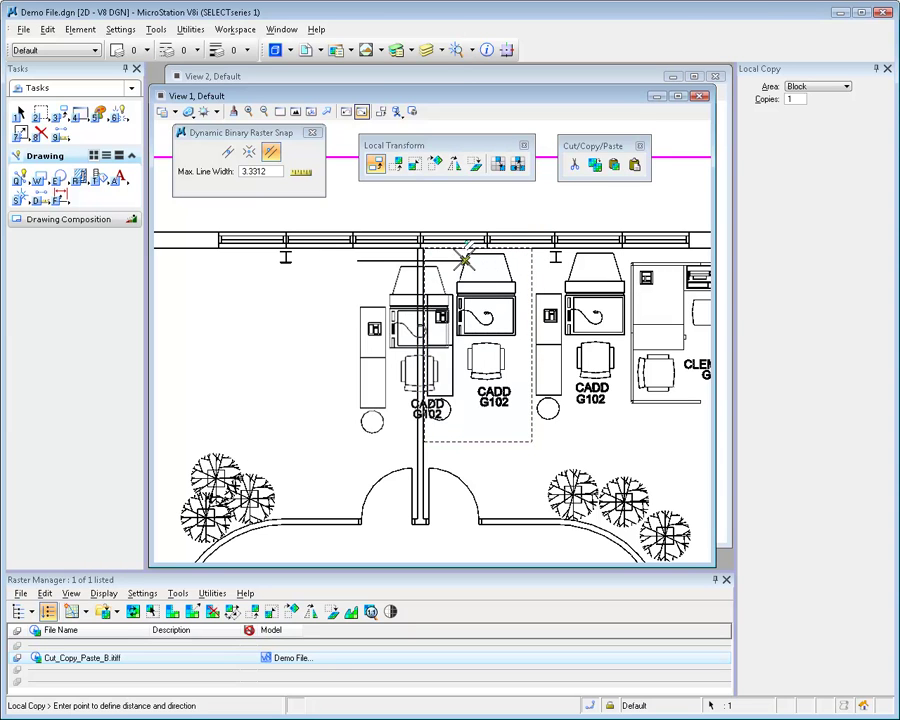
click(414, 246)
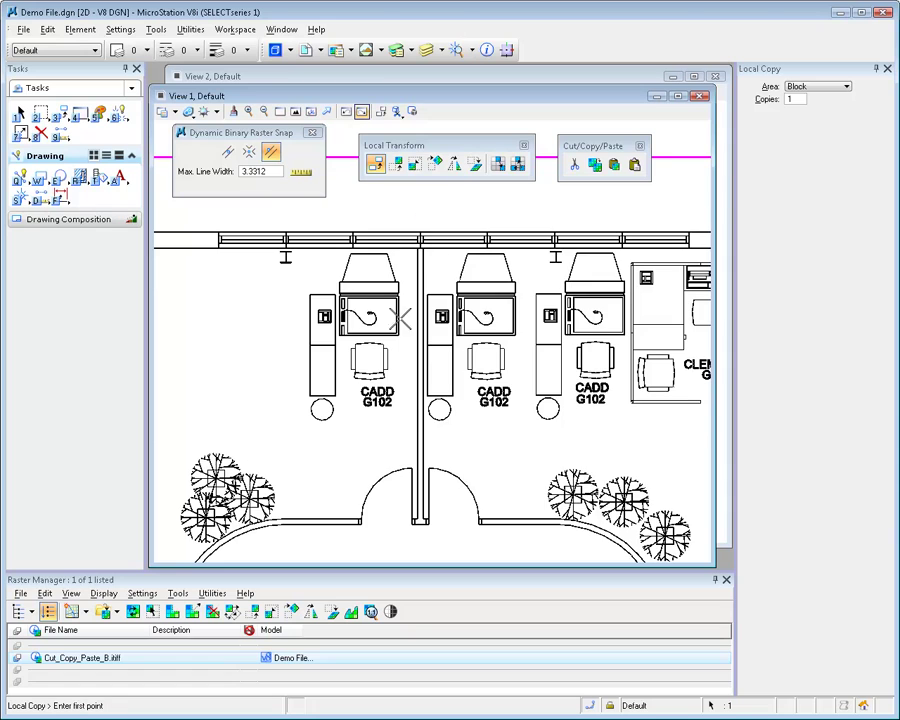
scroll(392, 335, down, 2)
middle_drag(364, 400, 589, 228)
middle_drag(466, 376, 486, 356)
right_click(486, 356)
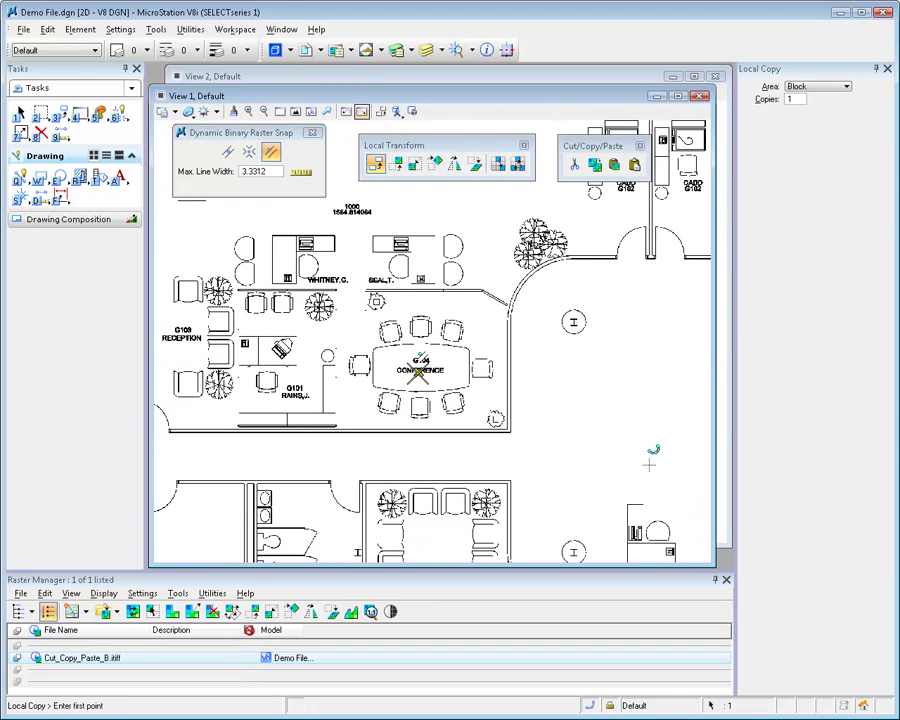
Step: Zoom in on the G104 conference room and start Cut Image Area
scroll(420, 370, up, 3)
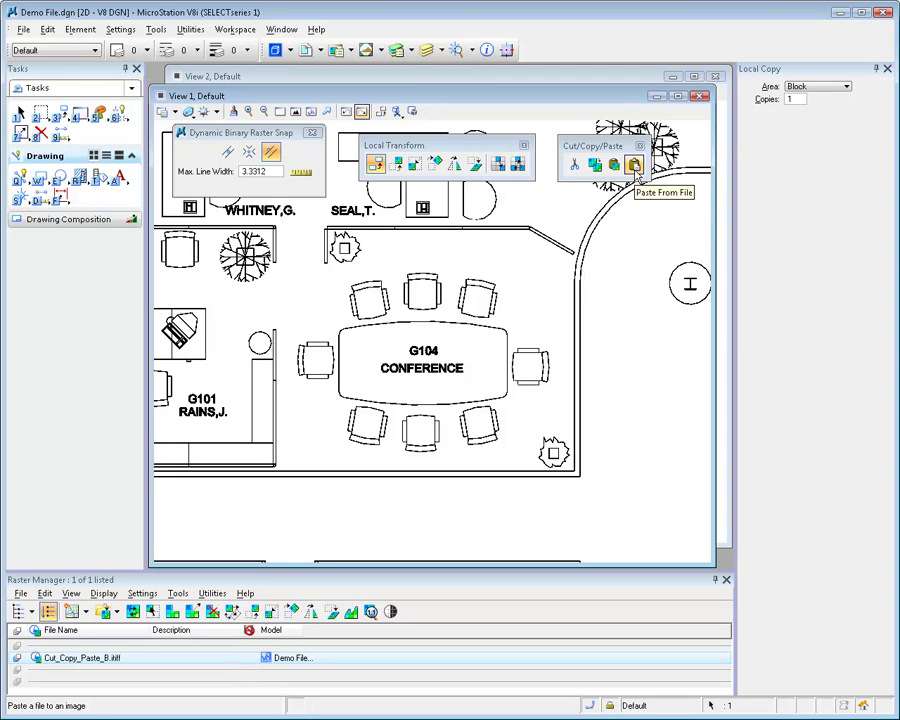
click(576, 168)
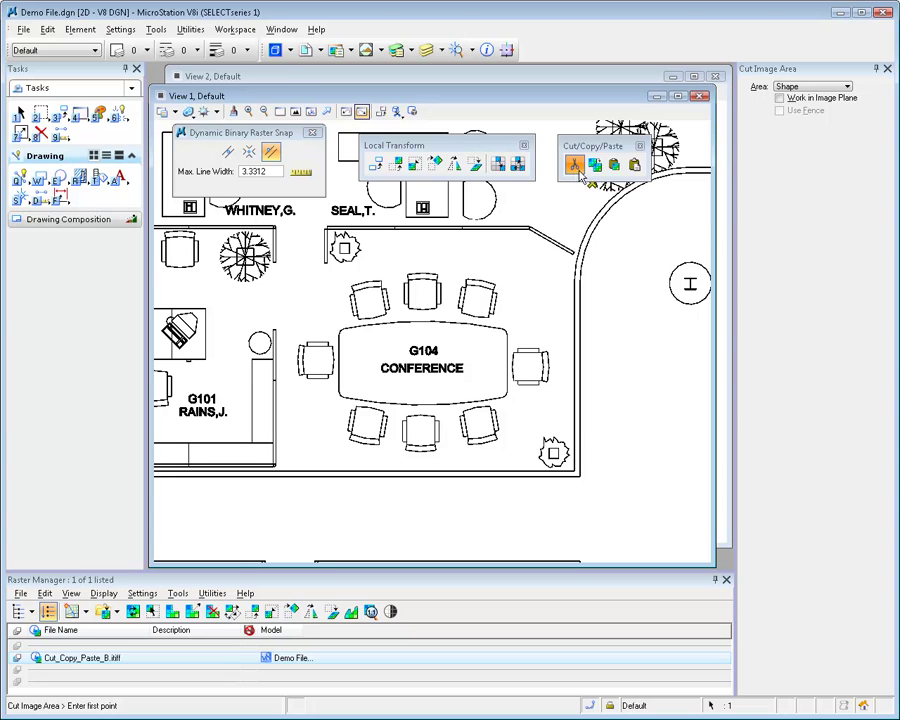
Step: Set Area to Shape and trace a closed outline around the G104 table, chairs and label to cut them
click(833, 88)
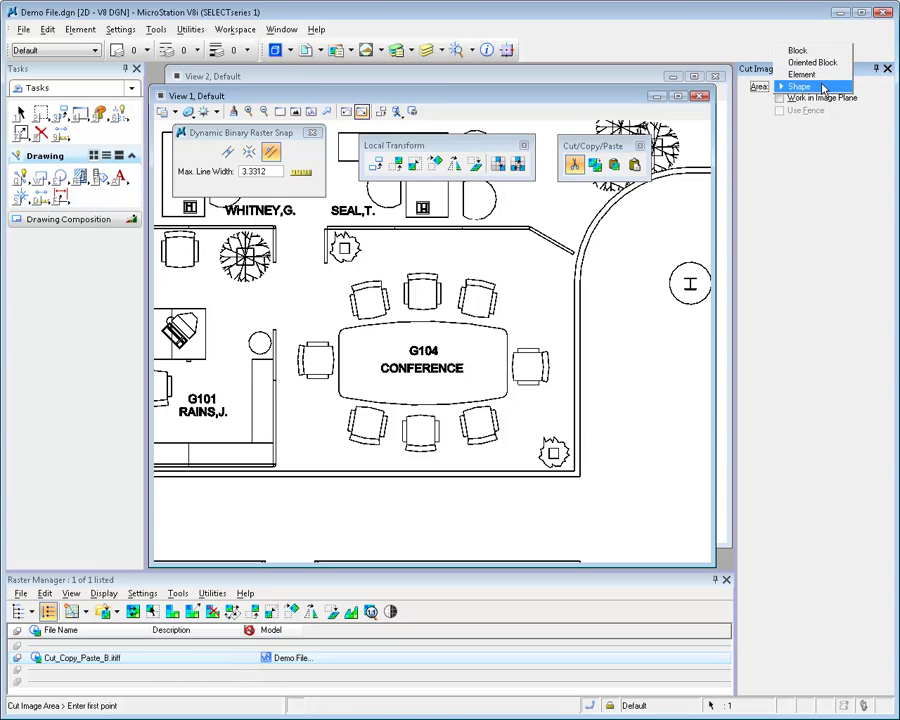
click(808, 86)
click(324, 288)
click(385, 254)
click(515, 262)
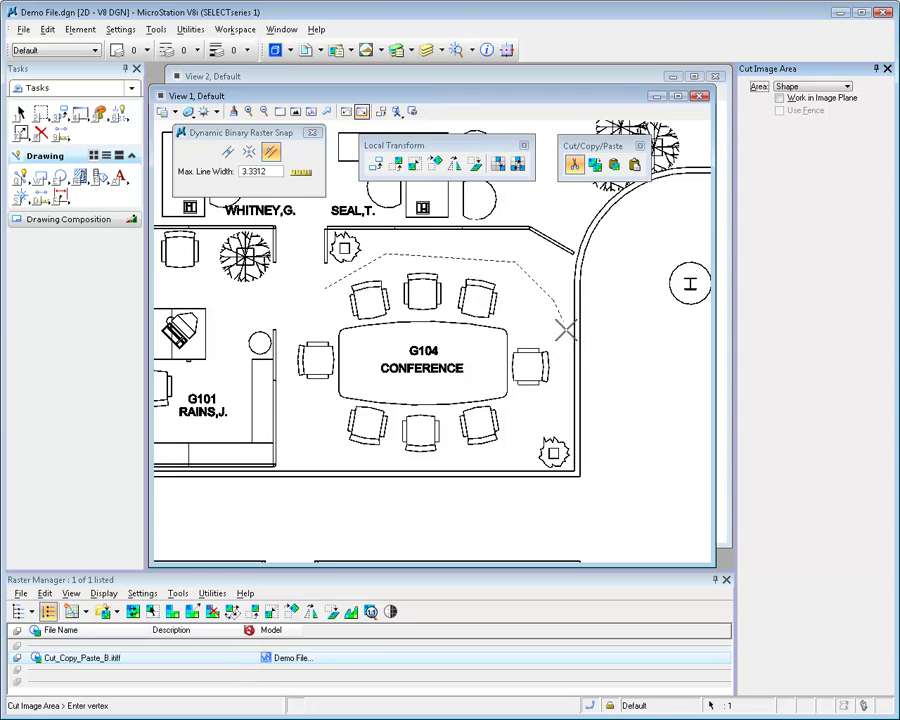
click(559, 366)
click(490, 459)
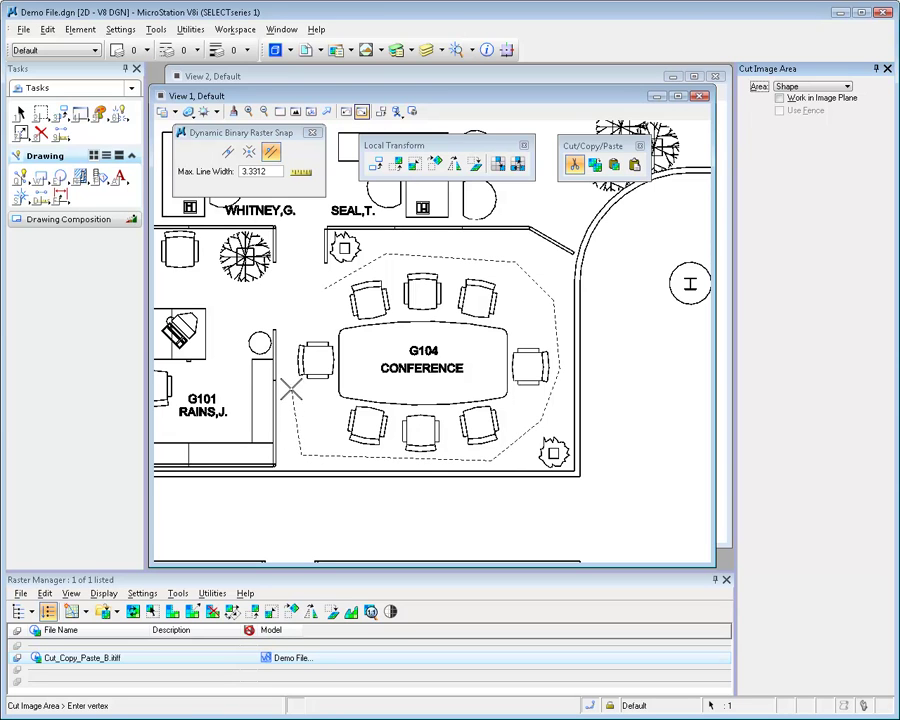
click(322, 289)
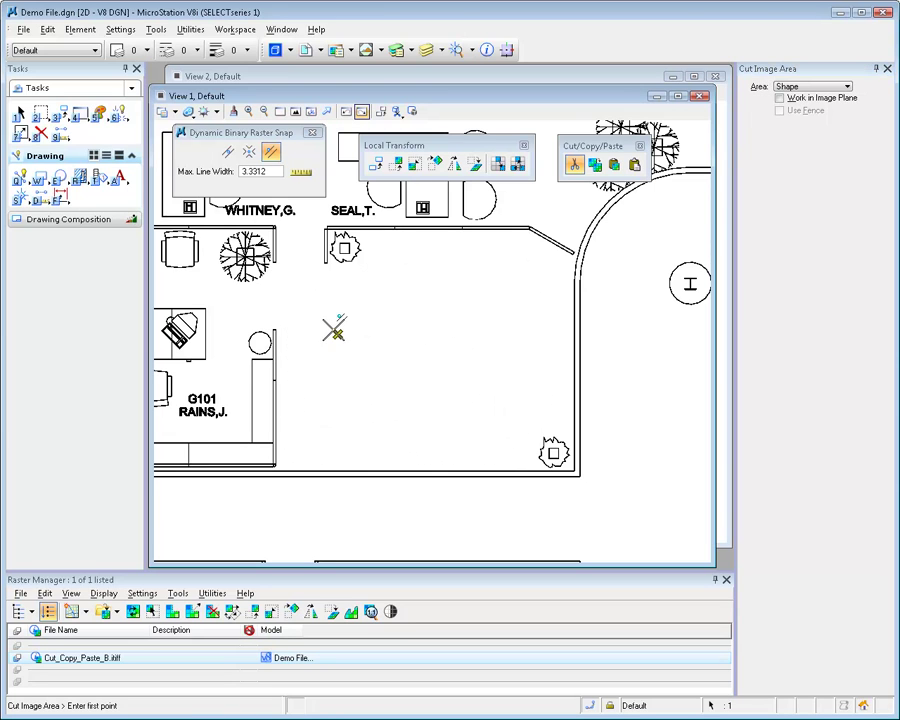
scroll(332, 331, down, 2)
mouse_move(613, 447)
middle_down()
mouse_move(483, 468)
mouse_move(438, 295)
mouse_move(405, 310)
middle_up()
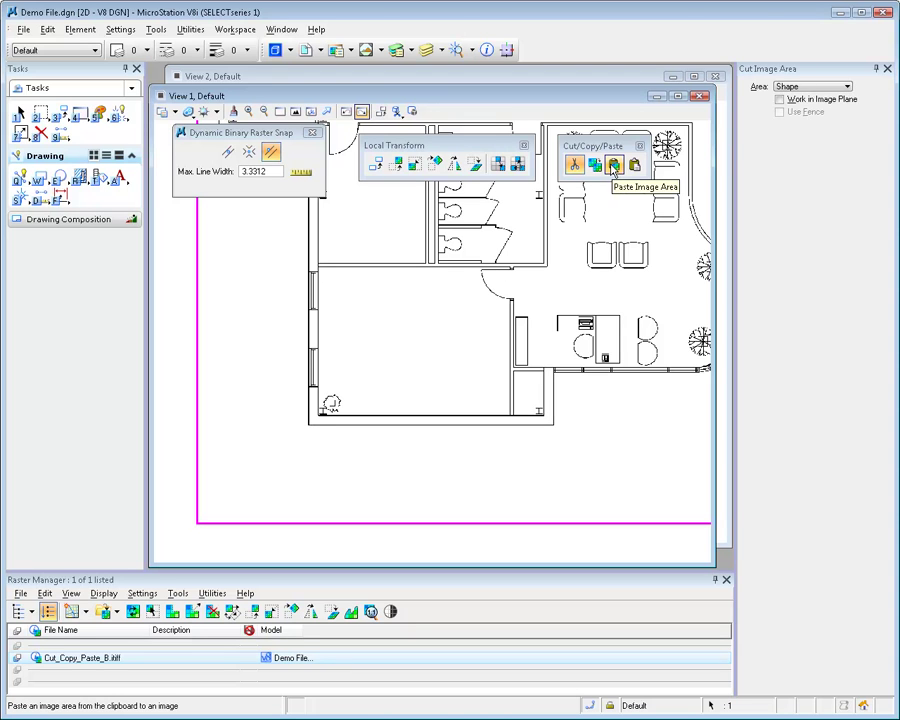
Step: Paste the conference table and chairs into the empty room beside the restrooms, then fit the view
click(613, 166)
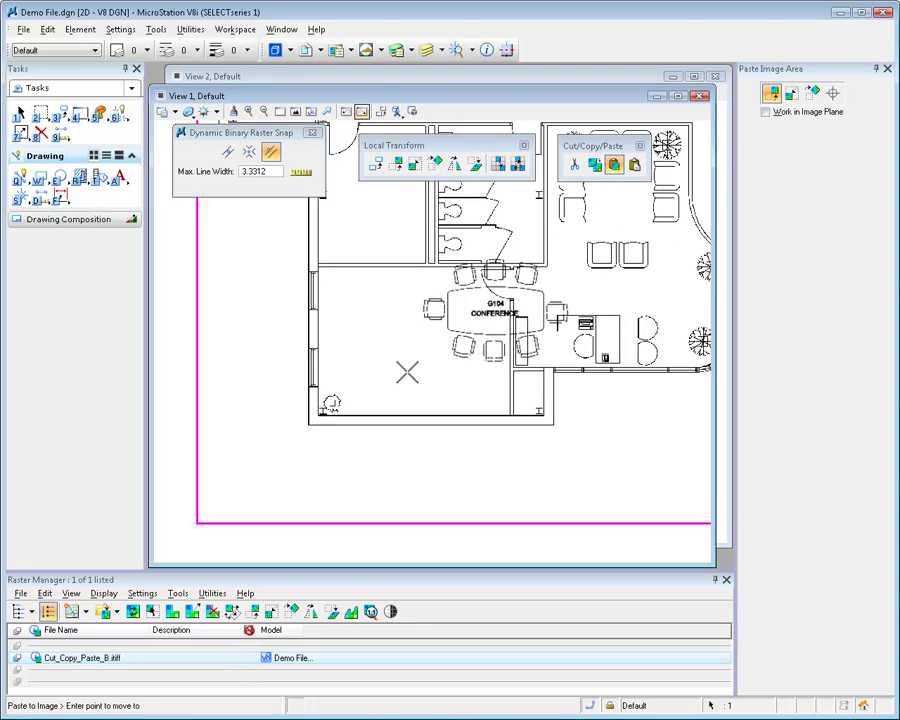
click(410, 402)
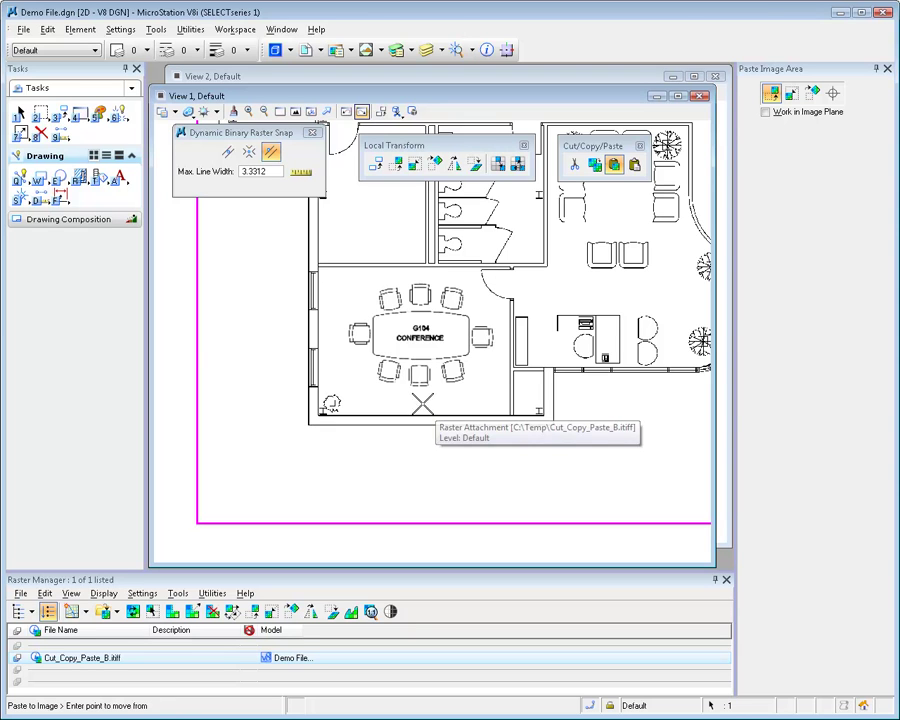
click(296, 111)
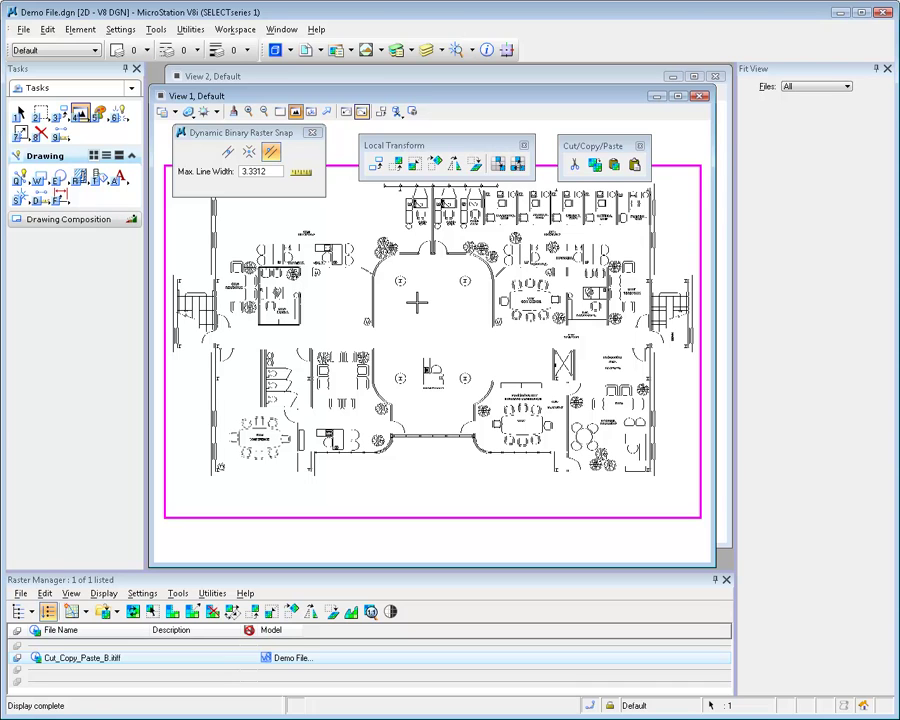
Step: Use Raster Manager's Edit > Resize Canvas to drag the raster's bottom edge lower
click(46, 594)
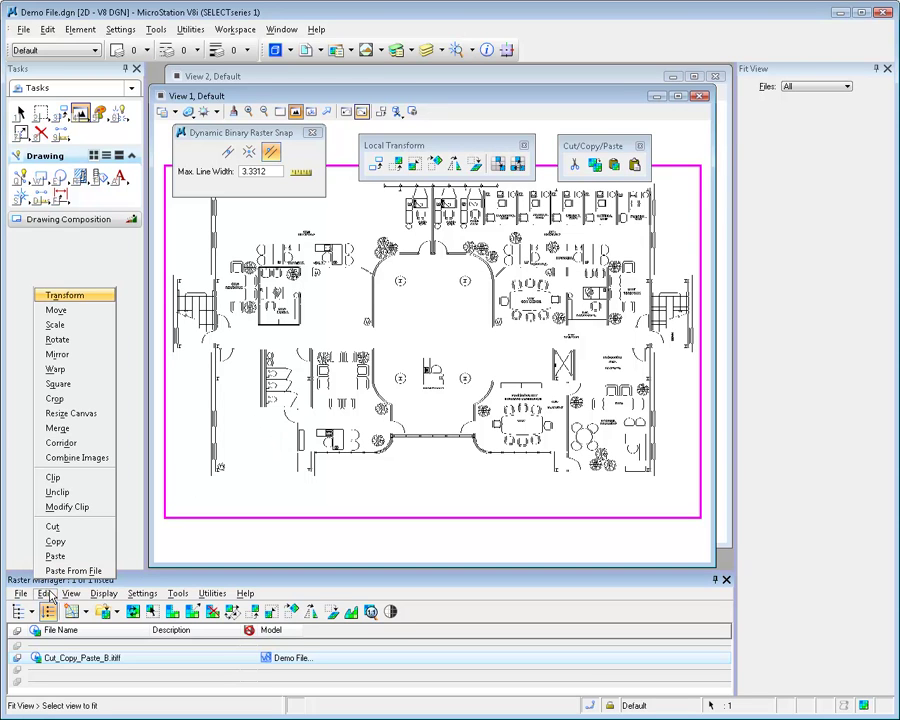
click(72, 413)
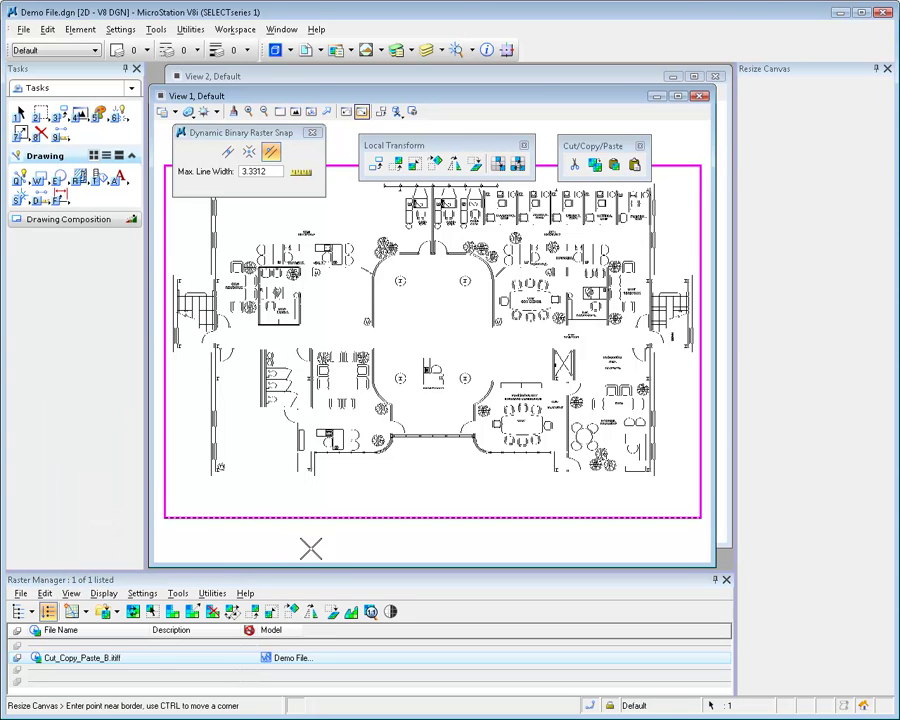
click(433, 520)
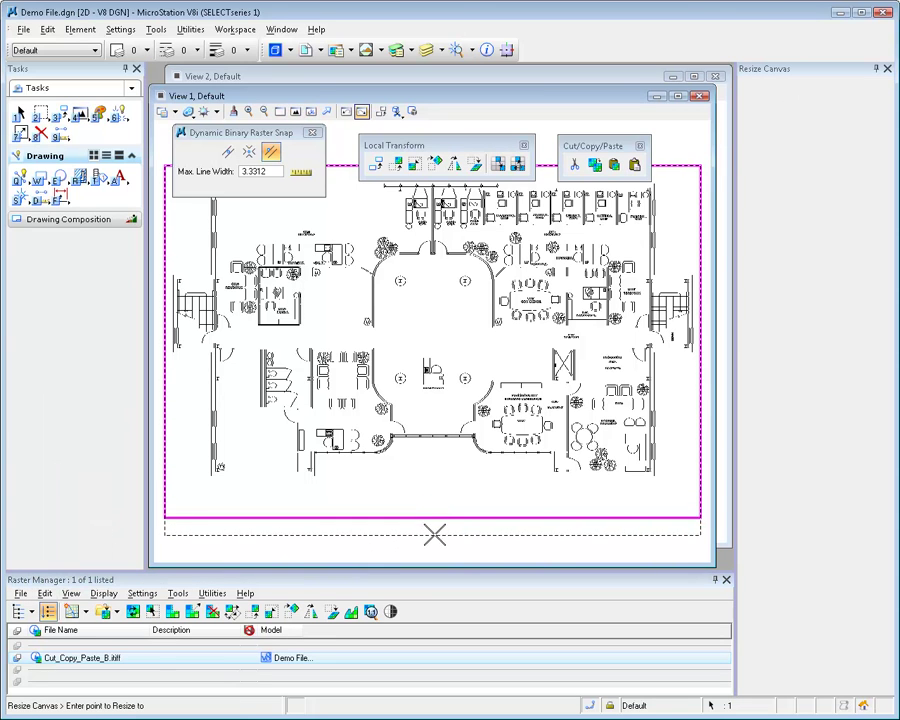
click(433, 544)
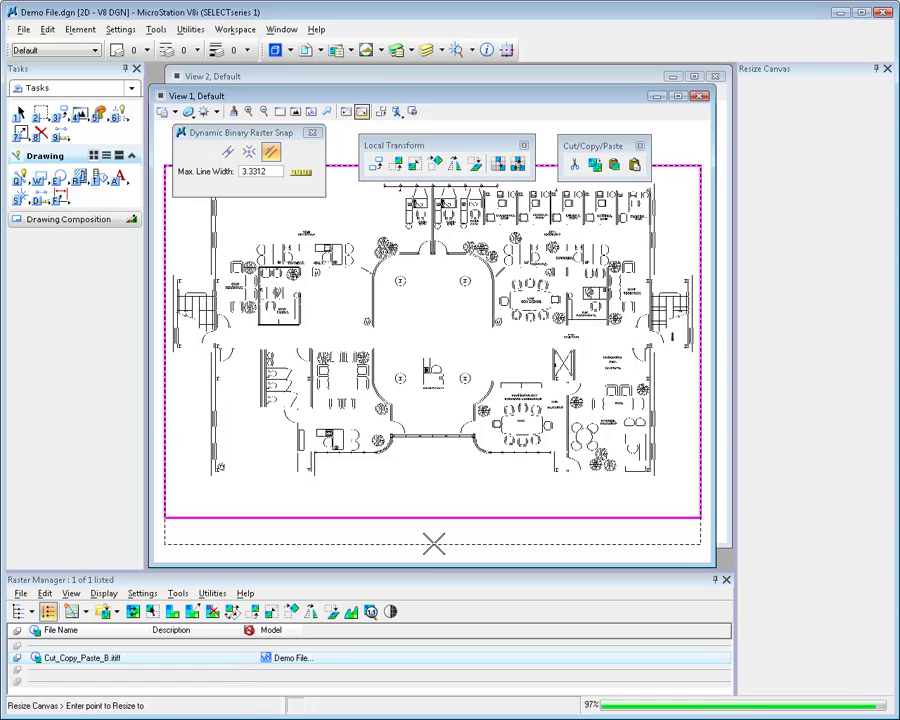
right_click(433, 530)
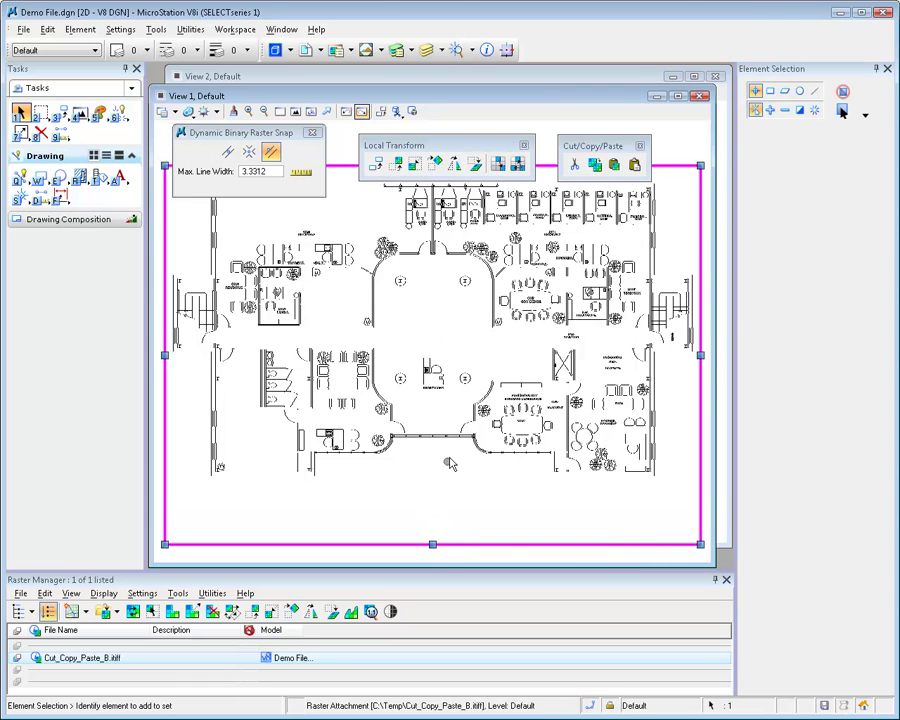
Step: Choose bentley-logo.gif as the image to paste with Paste From File
click(634, 166)
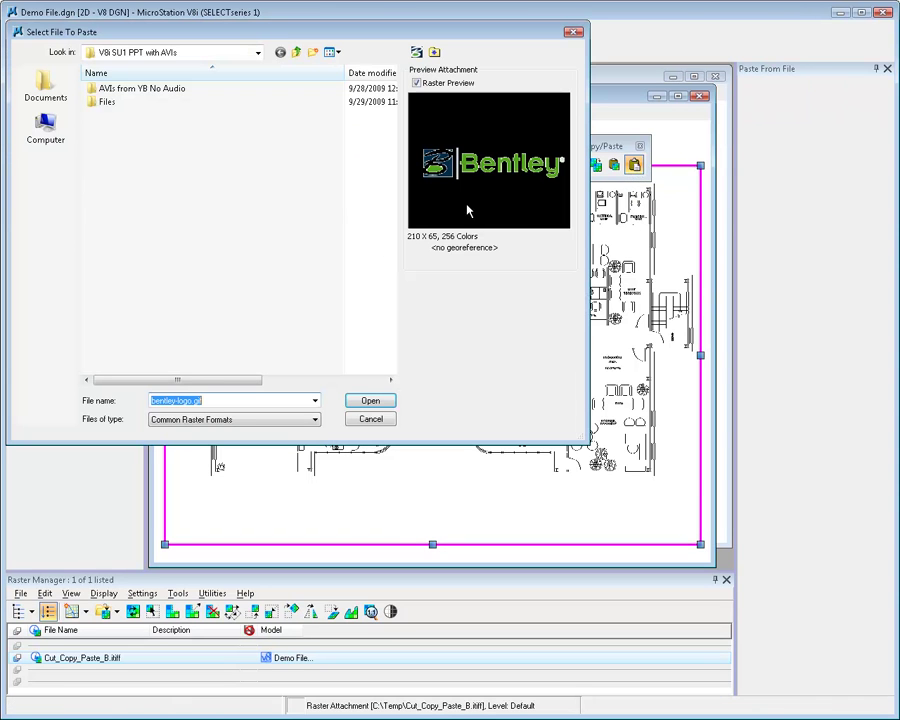
click(368, 402)
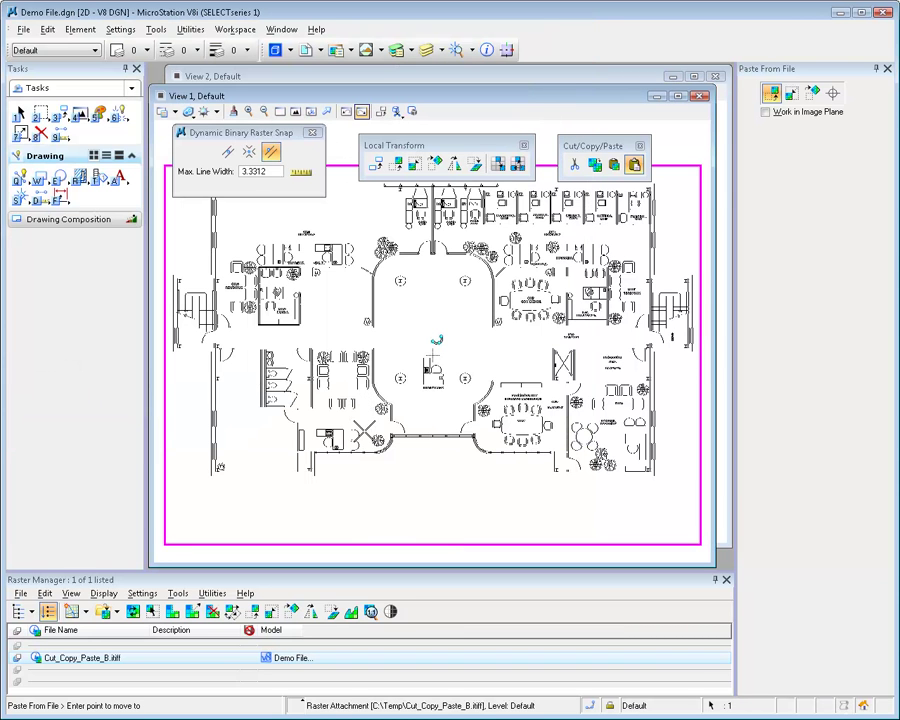
Step: Enlarge the pasted Bentley logo using the Scale option with a base point and size point
click(312, 523)
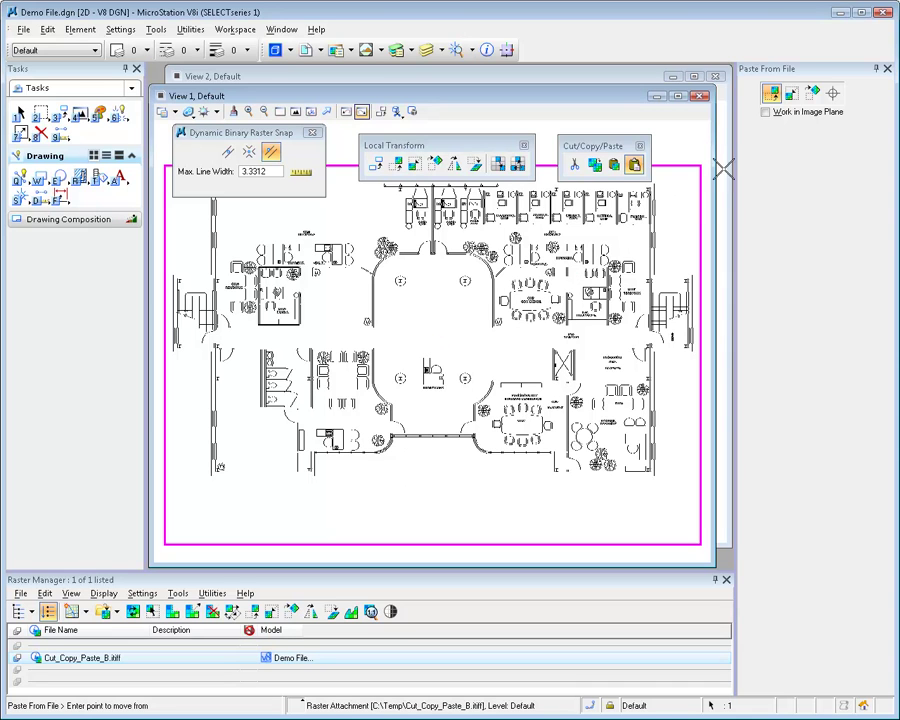
click(792, 95)
click(311, 526)
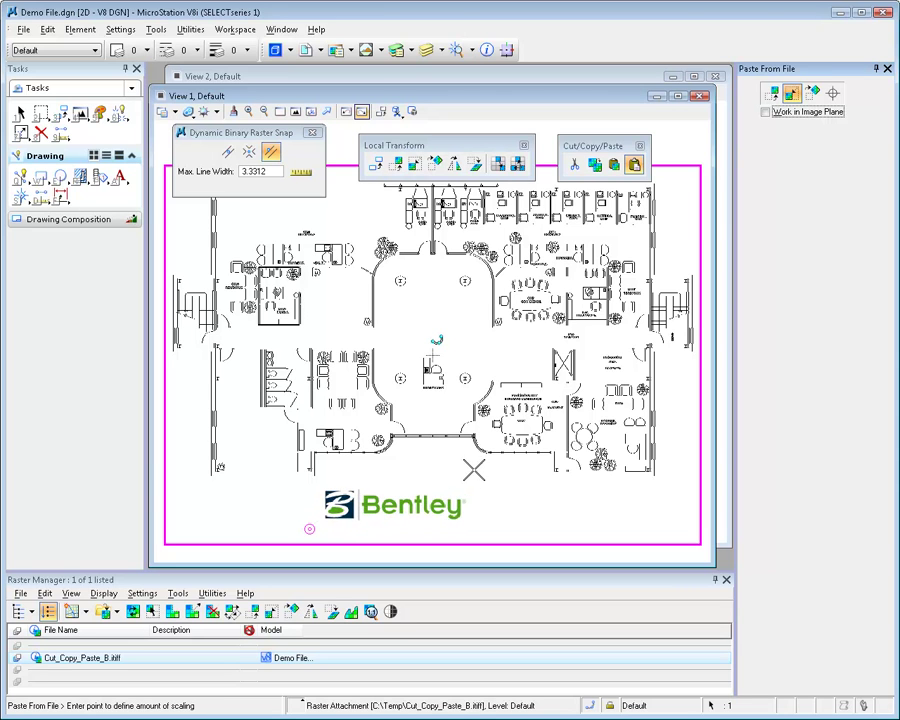
click(495, 467)
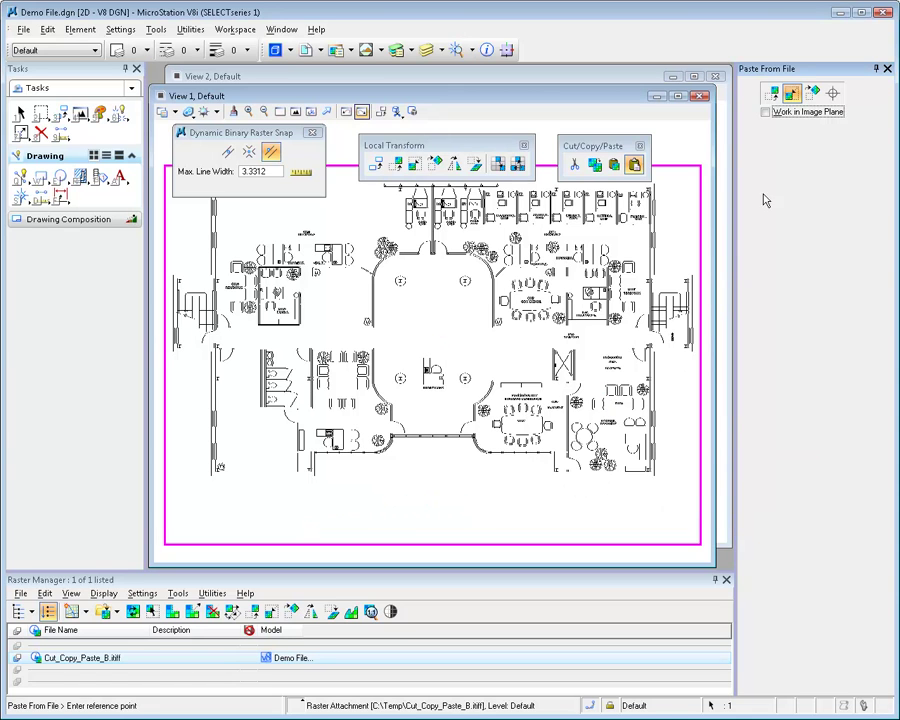
Step: Move the enlarged logo by its reference point into the blank area below the floor plan
click(772, 94)
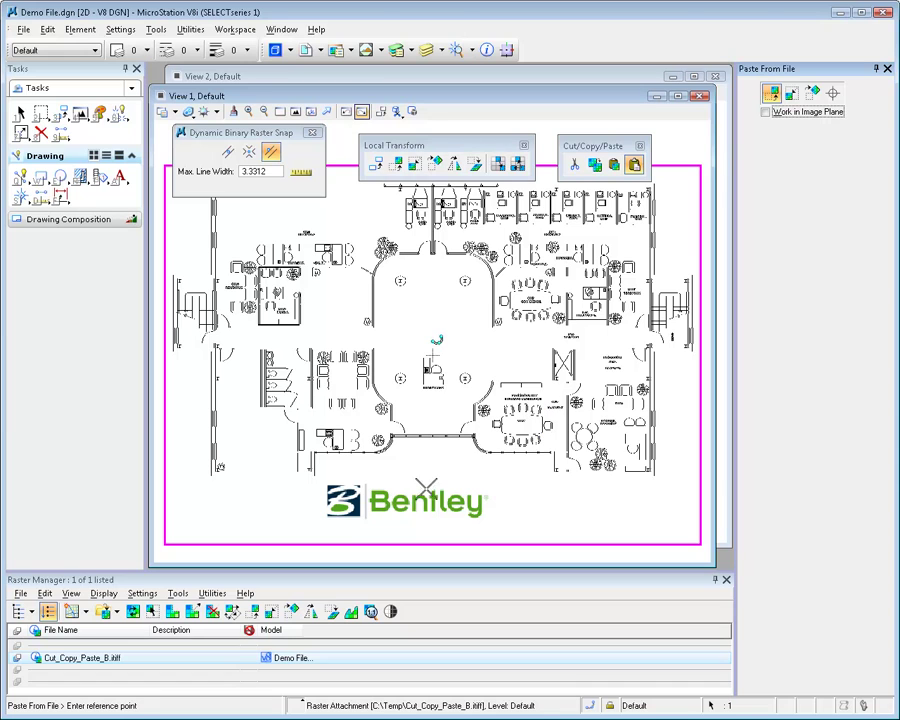
click(355, 477)
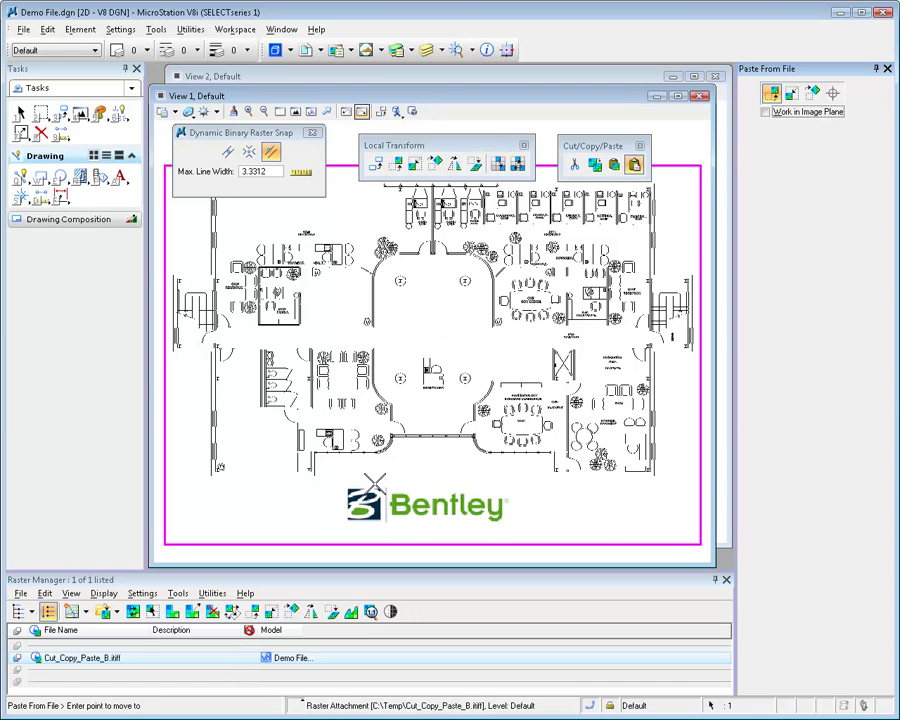
click(390, 490)
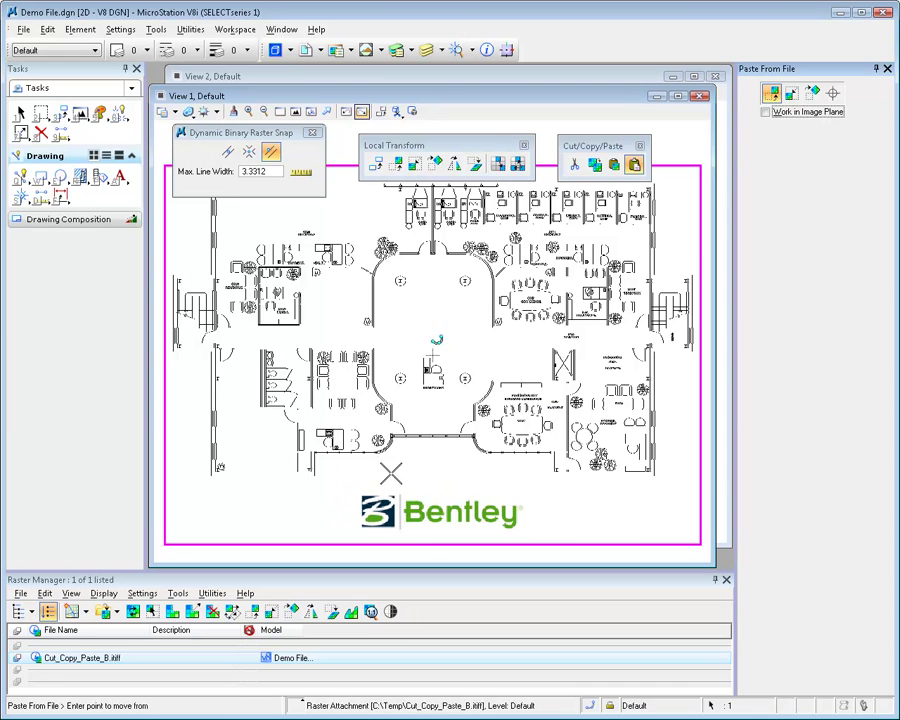